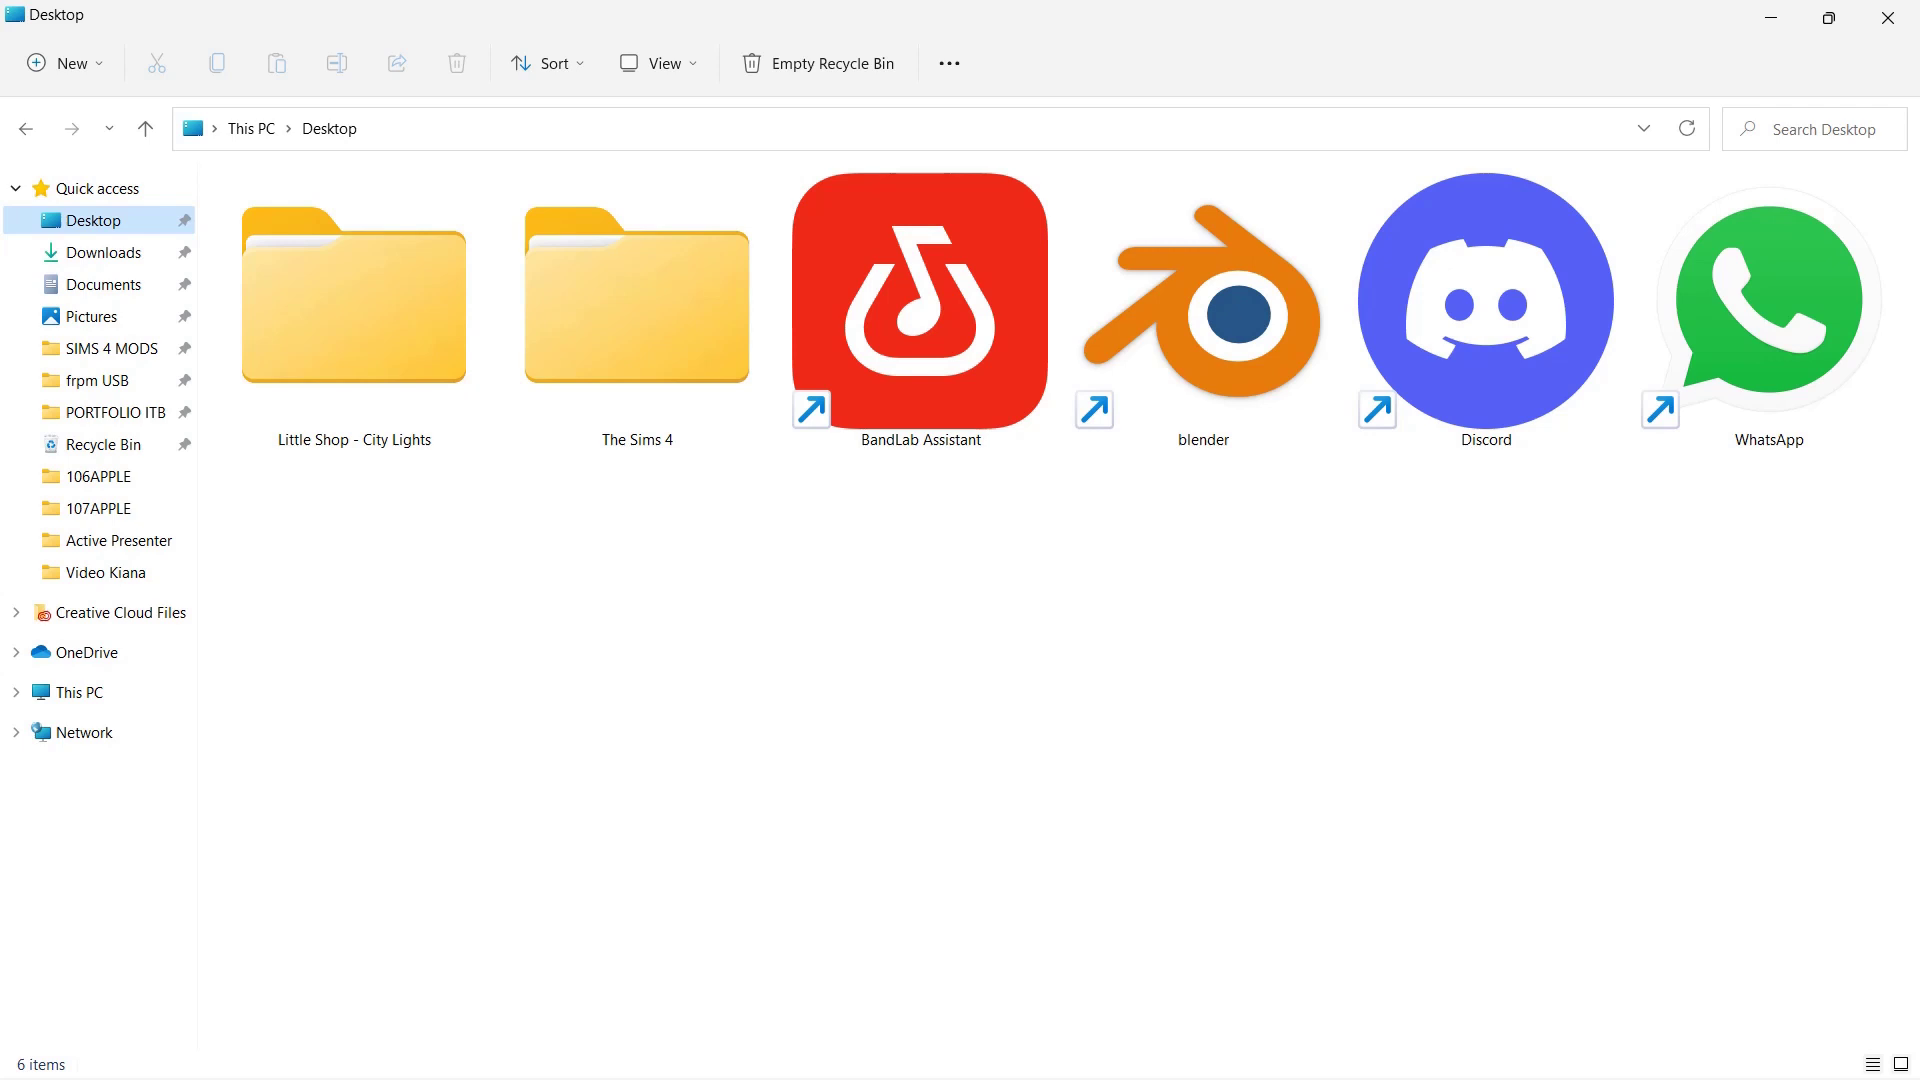
In the Recycle Bin, permanently delete a.png and confirm with Yes.
{"action": "left_click", "coordinate": [83, 450]}
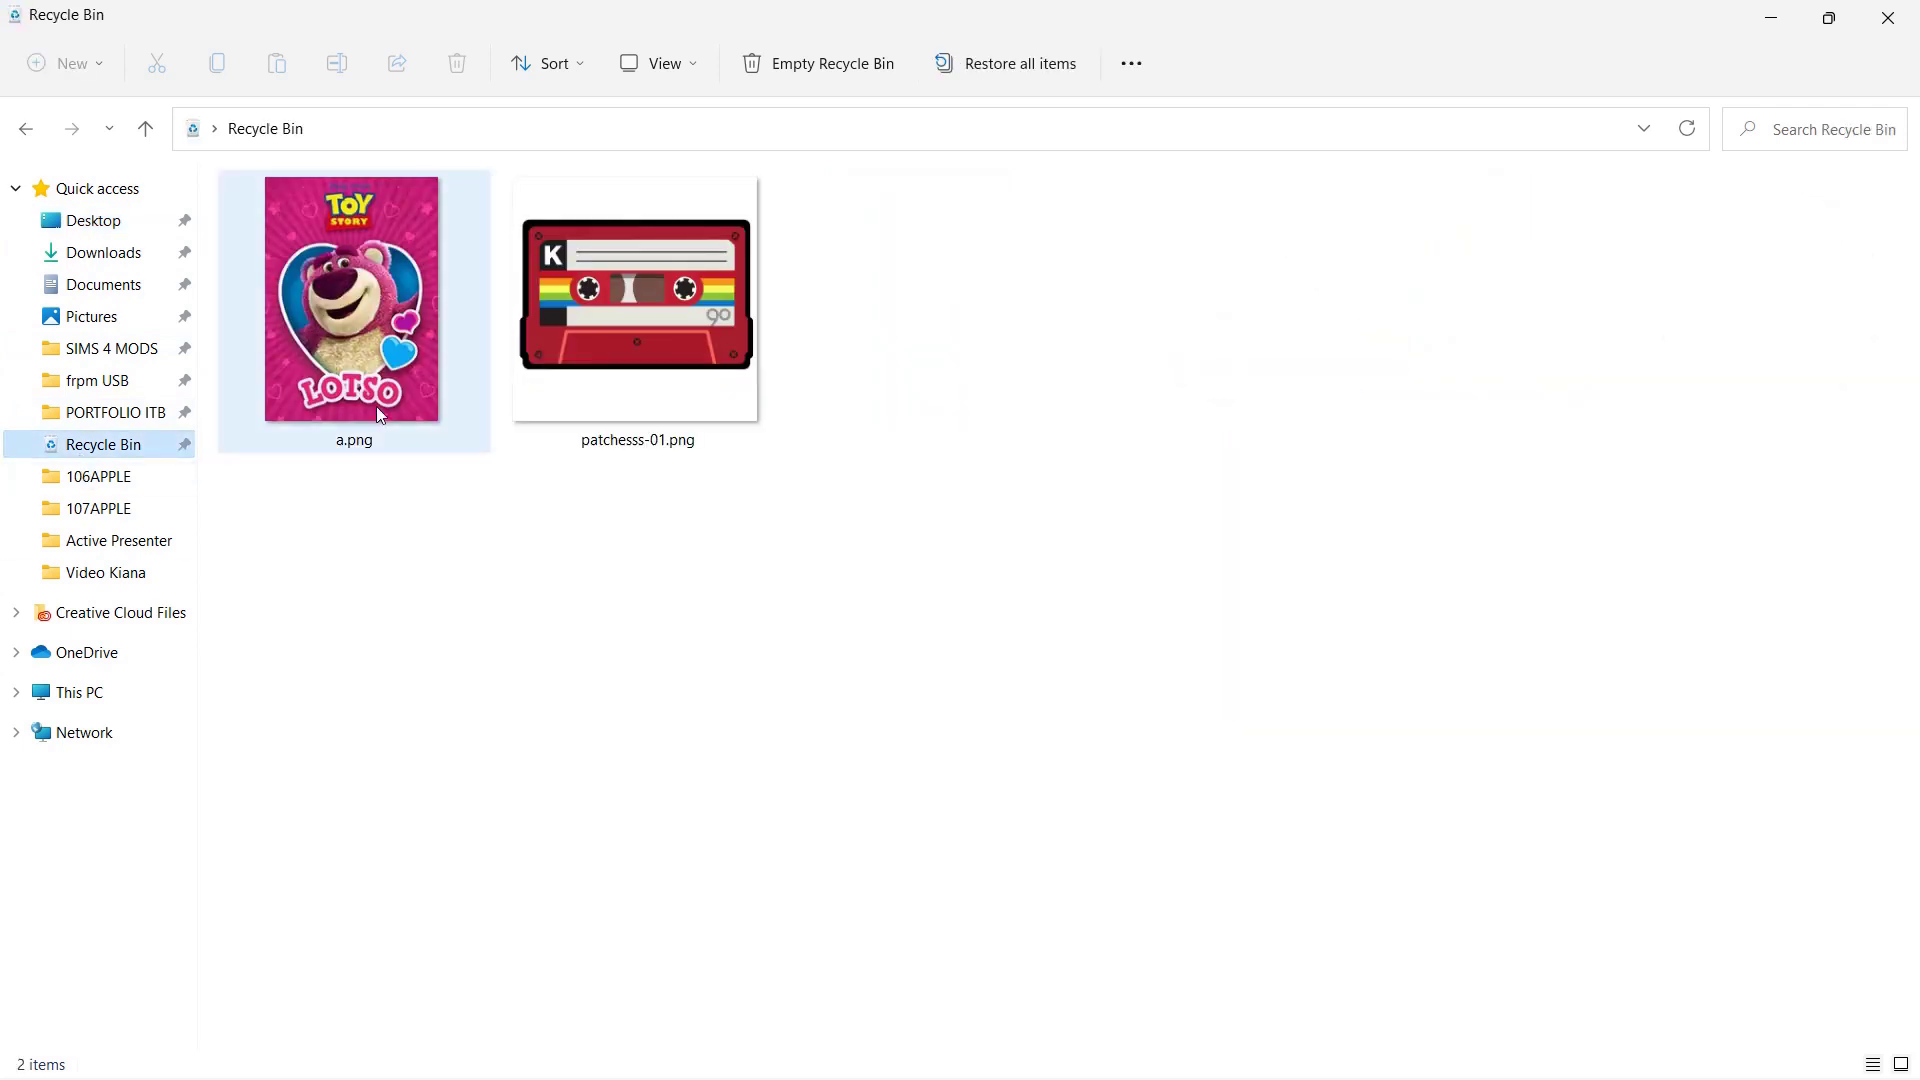
{"action": "right_click", "coordinate": [377, 405]}
{"action": "left_click", "coordinate": [334, 566]}
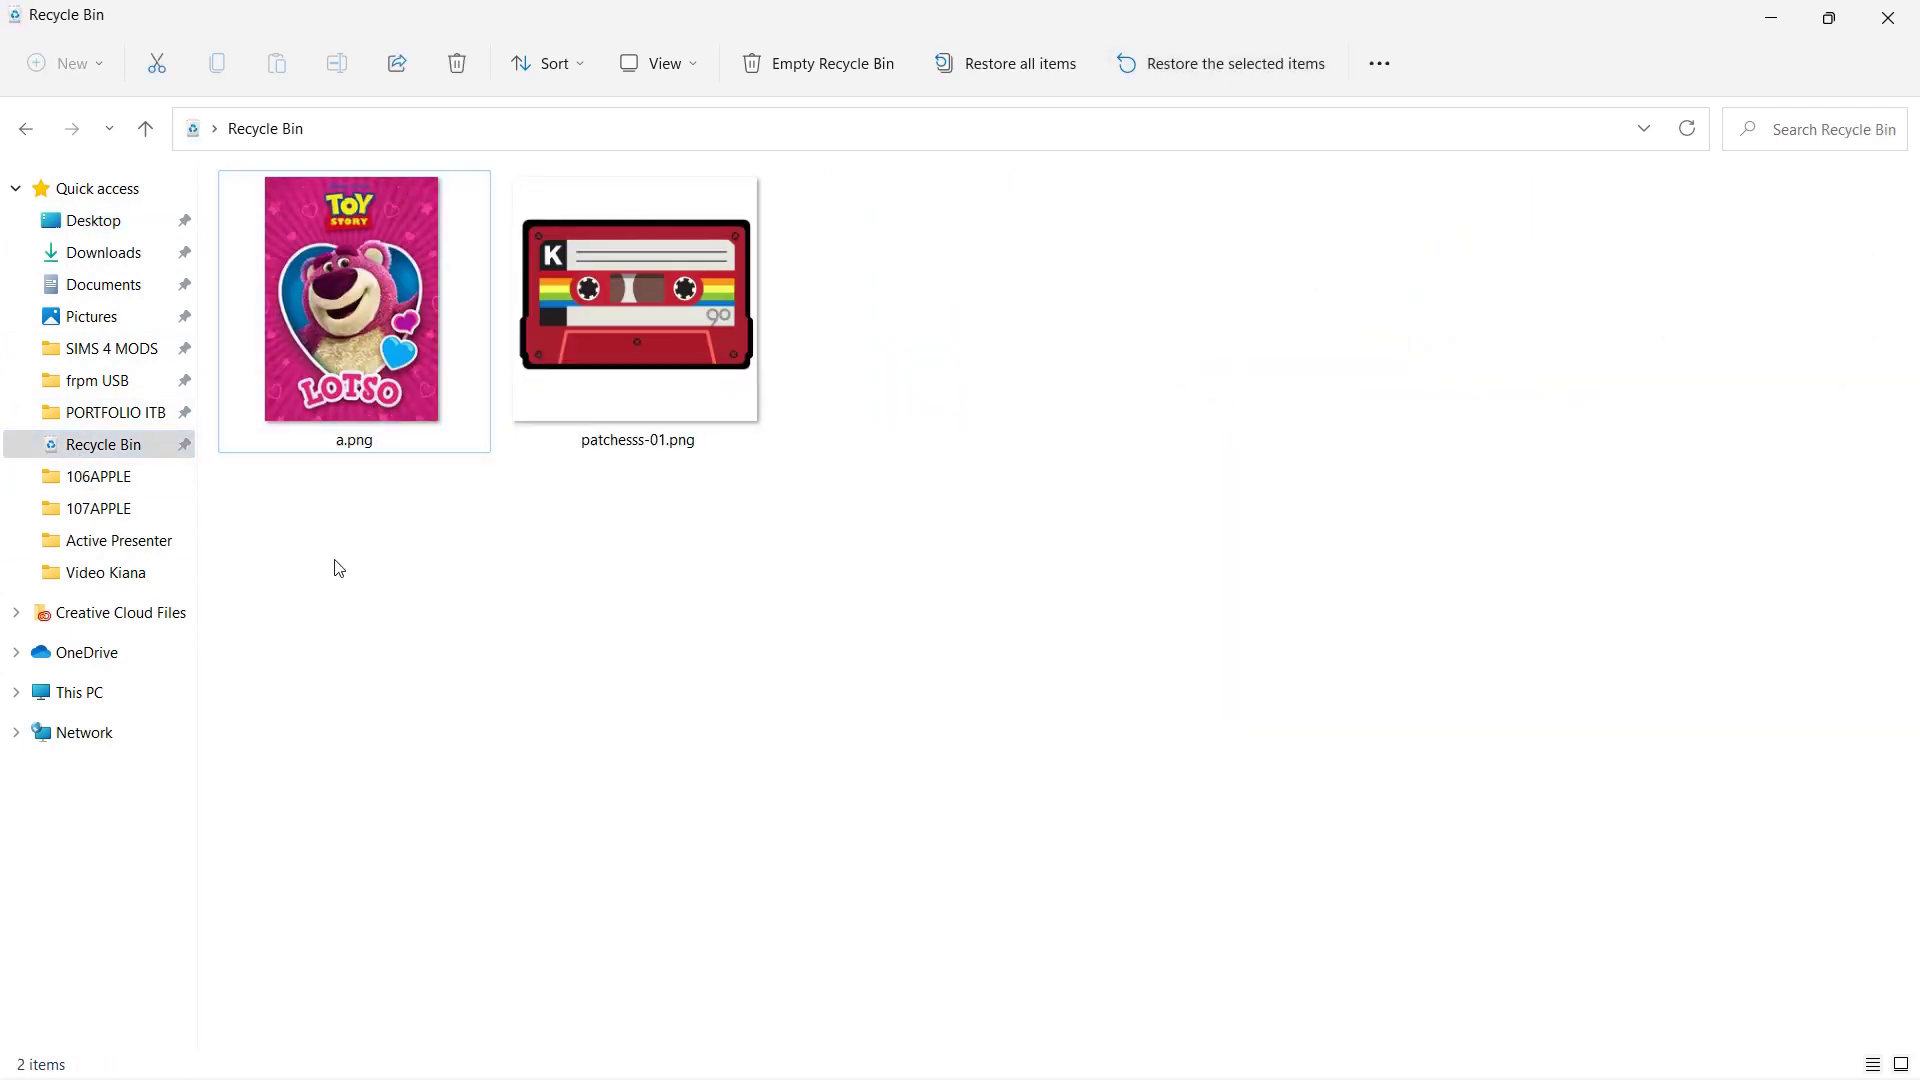
{"action": "left_click", "coordinate": [339, 407]}
{"action": "left_click", "coordinate": [458, 52]}
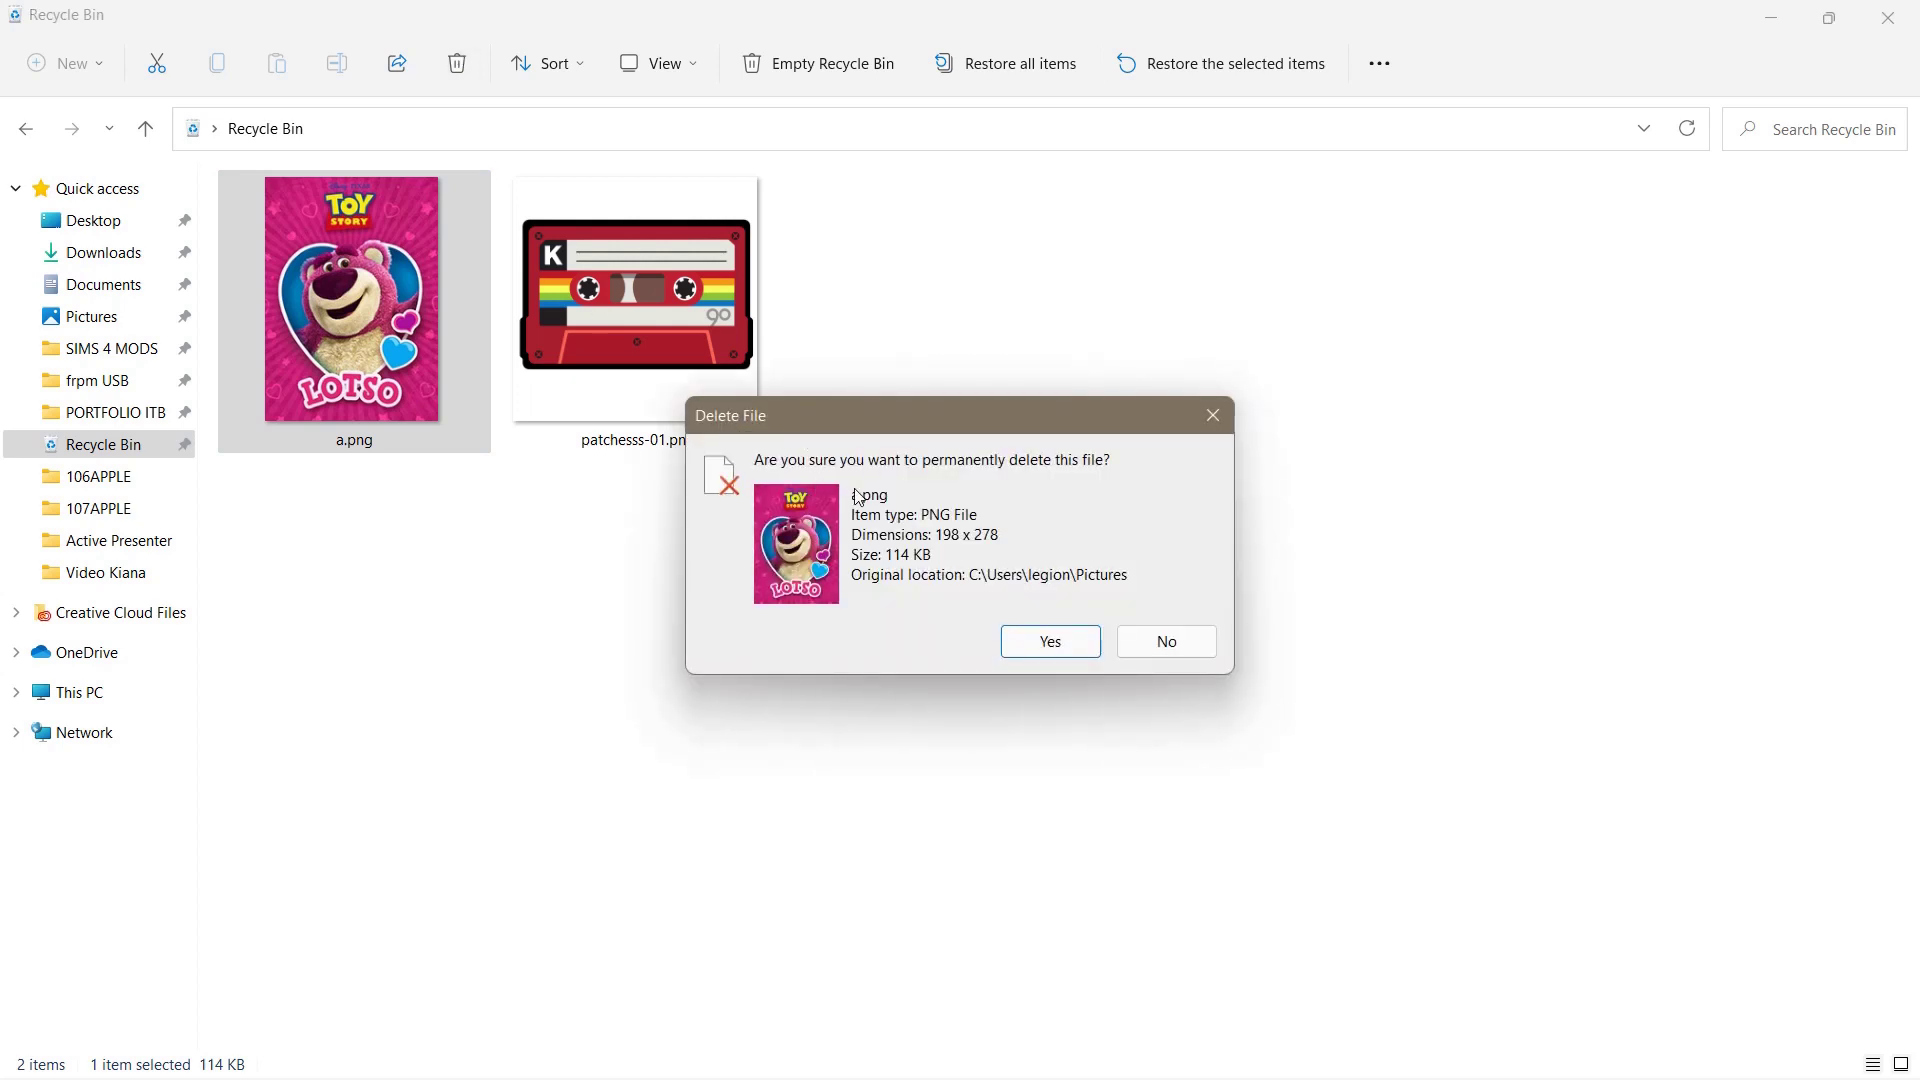
{"action": "left_click", "coordinate": [1069, 638]}
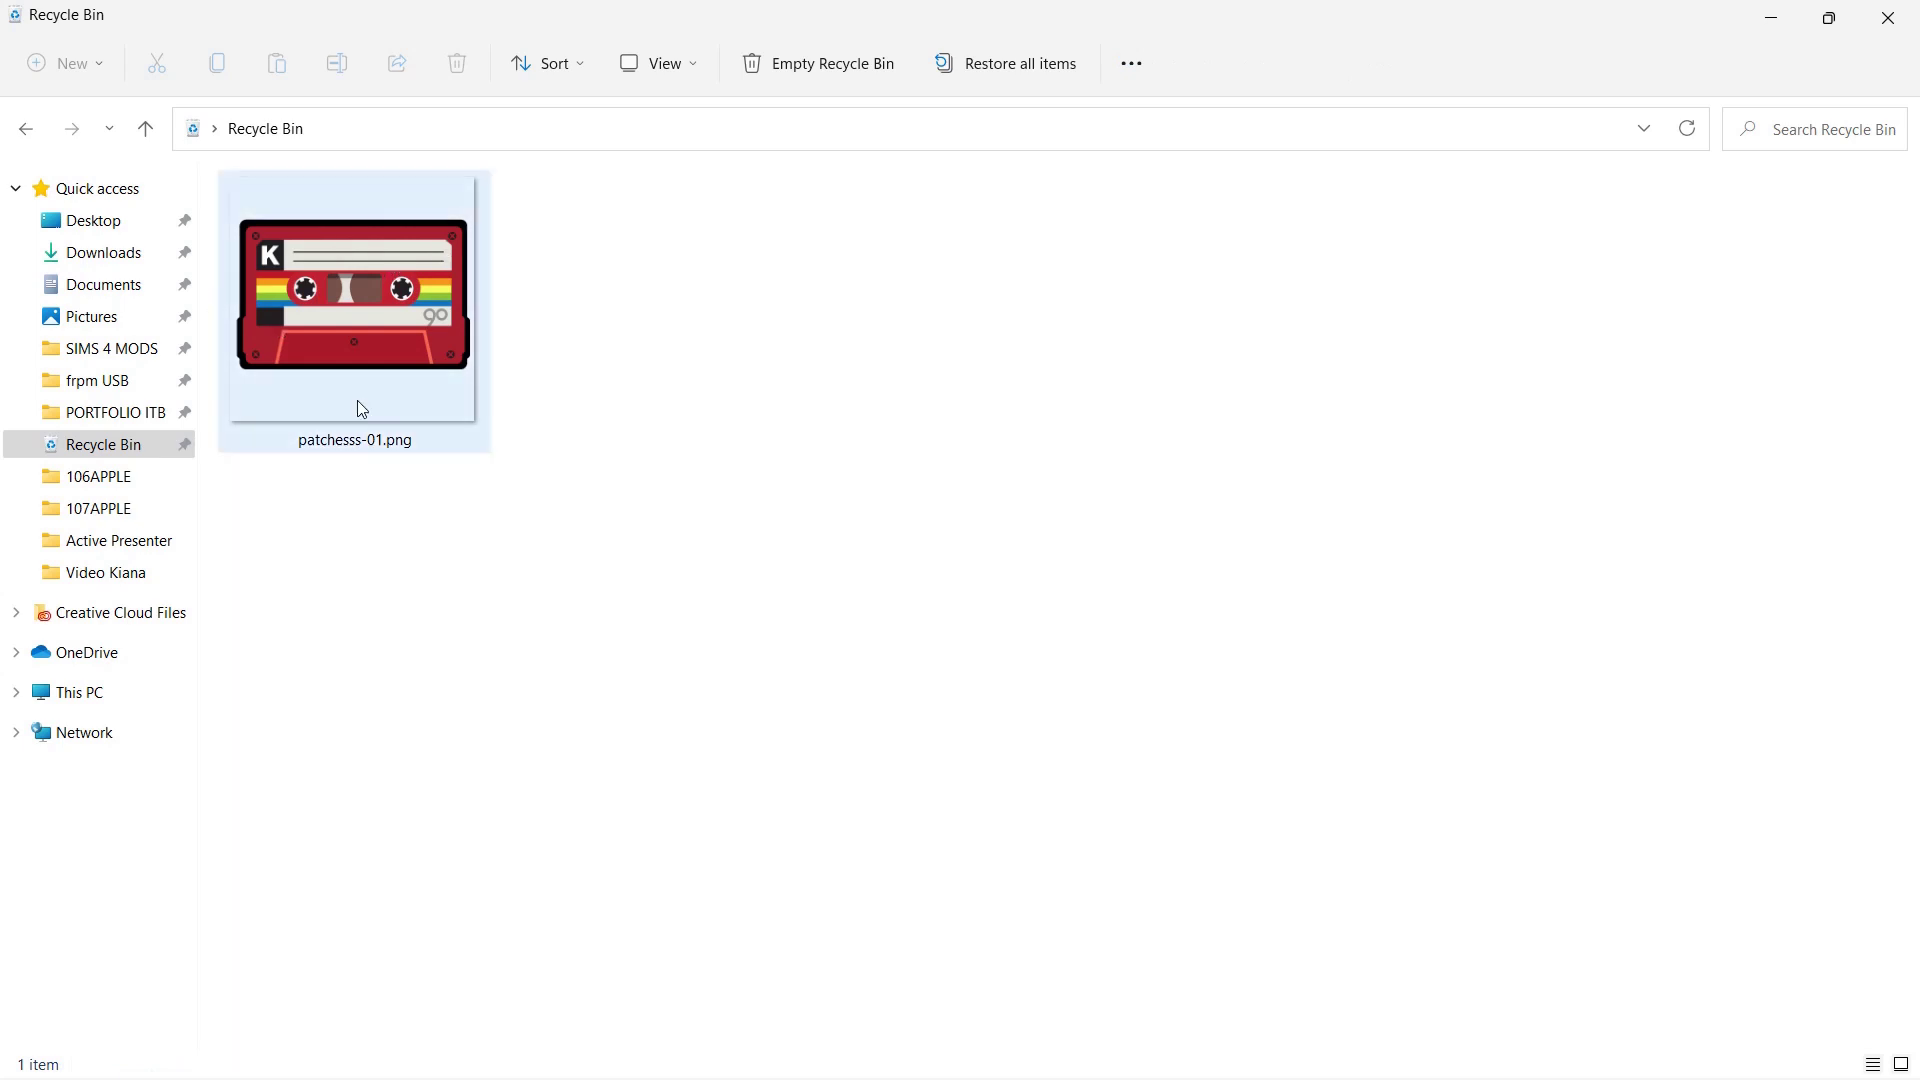
Request Restore all items for patchess-01.png, bringing up the restore confirmation prompt.
{"action": "right_click", "coordinate": [332, 283]}
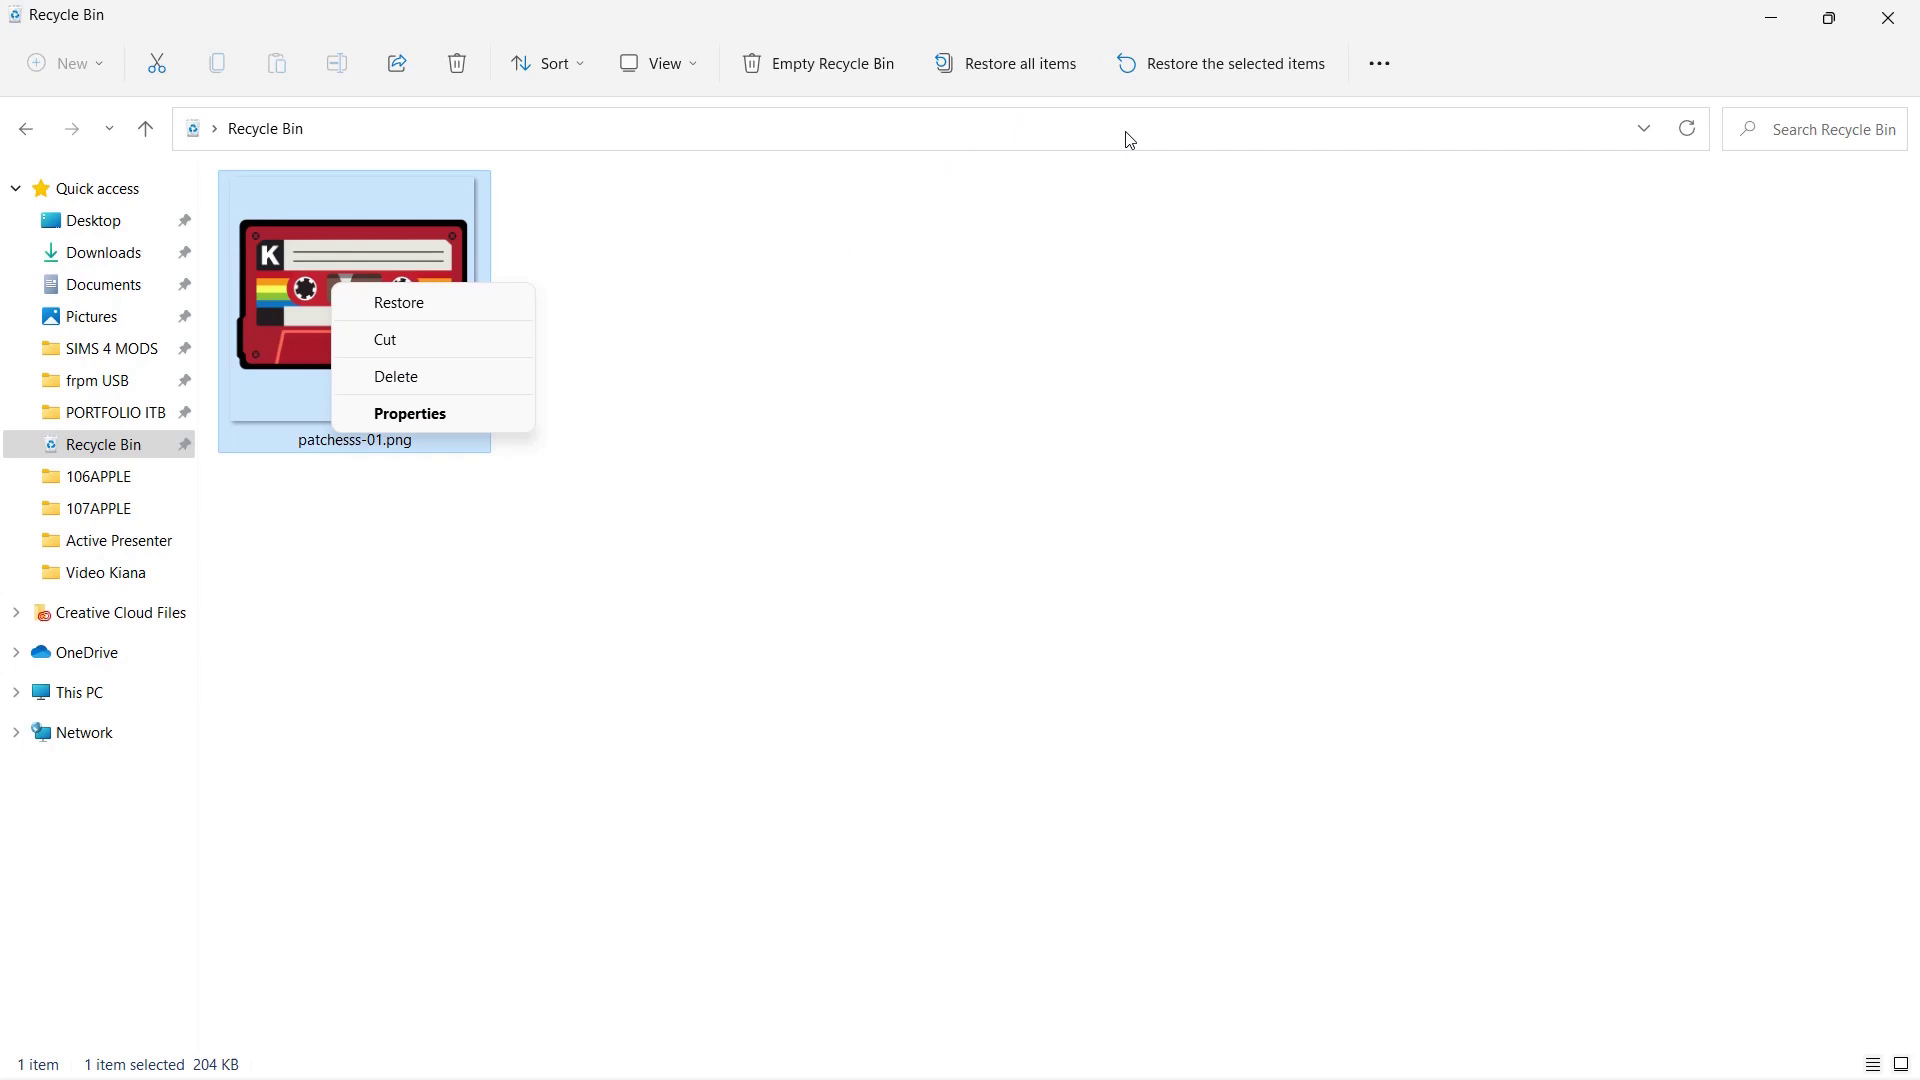
{"action": "left_click", "coordinate": [879, 206]}
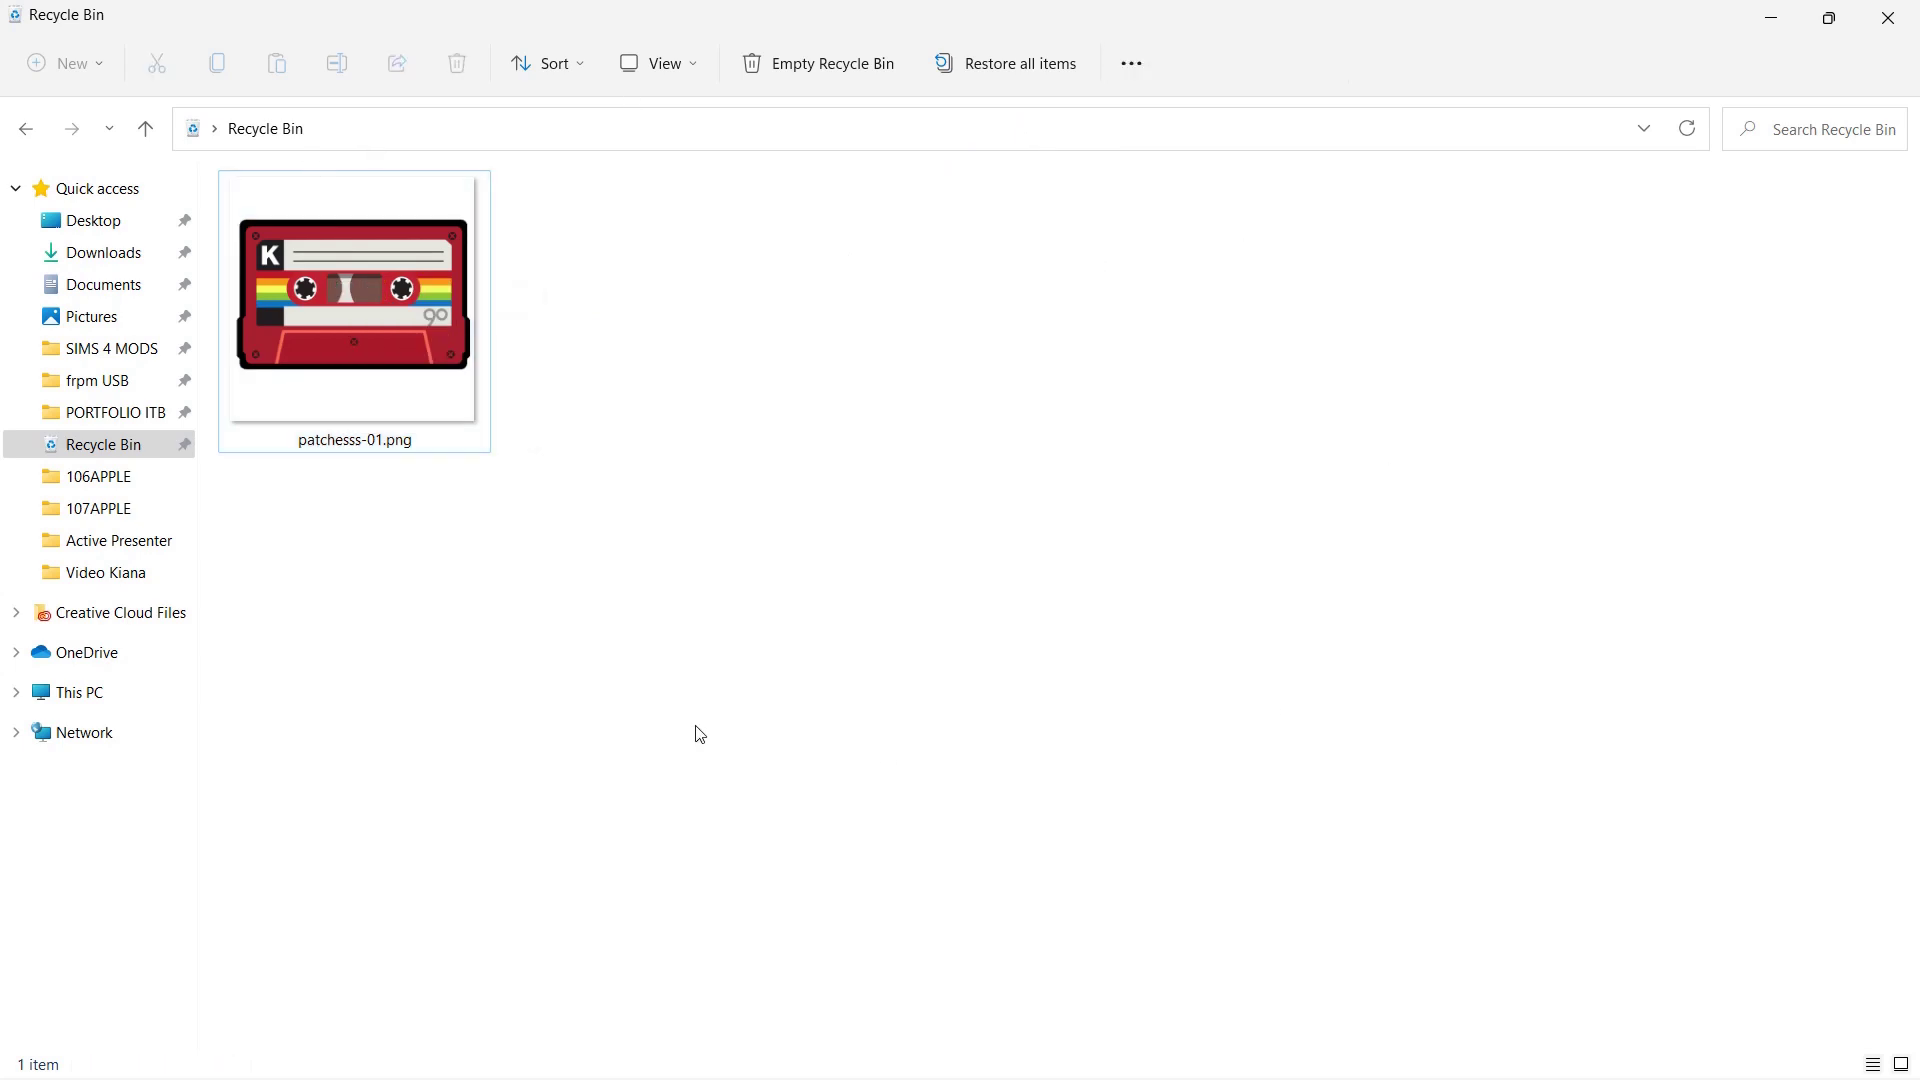
{"action": "left_click", "coordinate": [986, 85]}
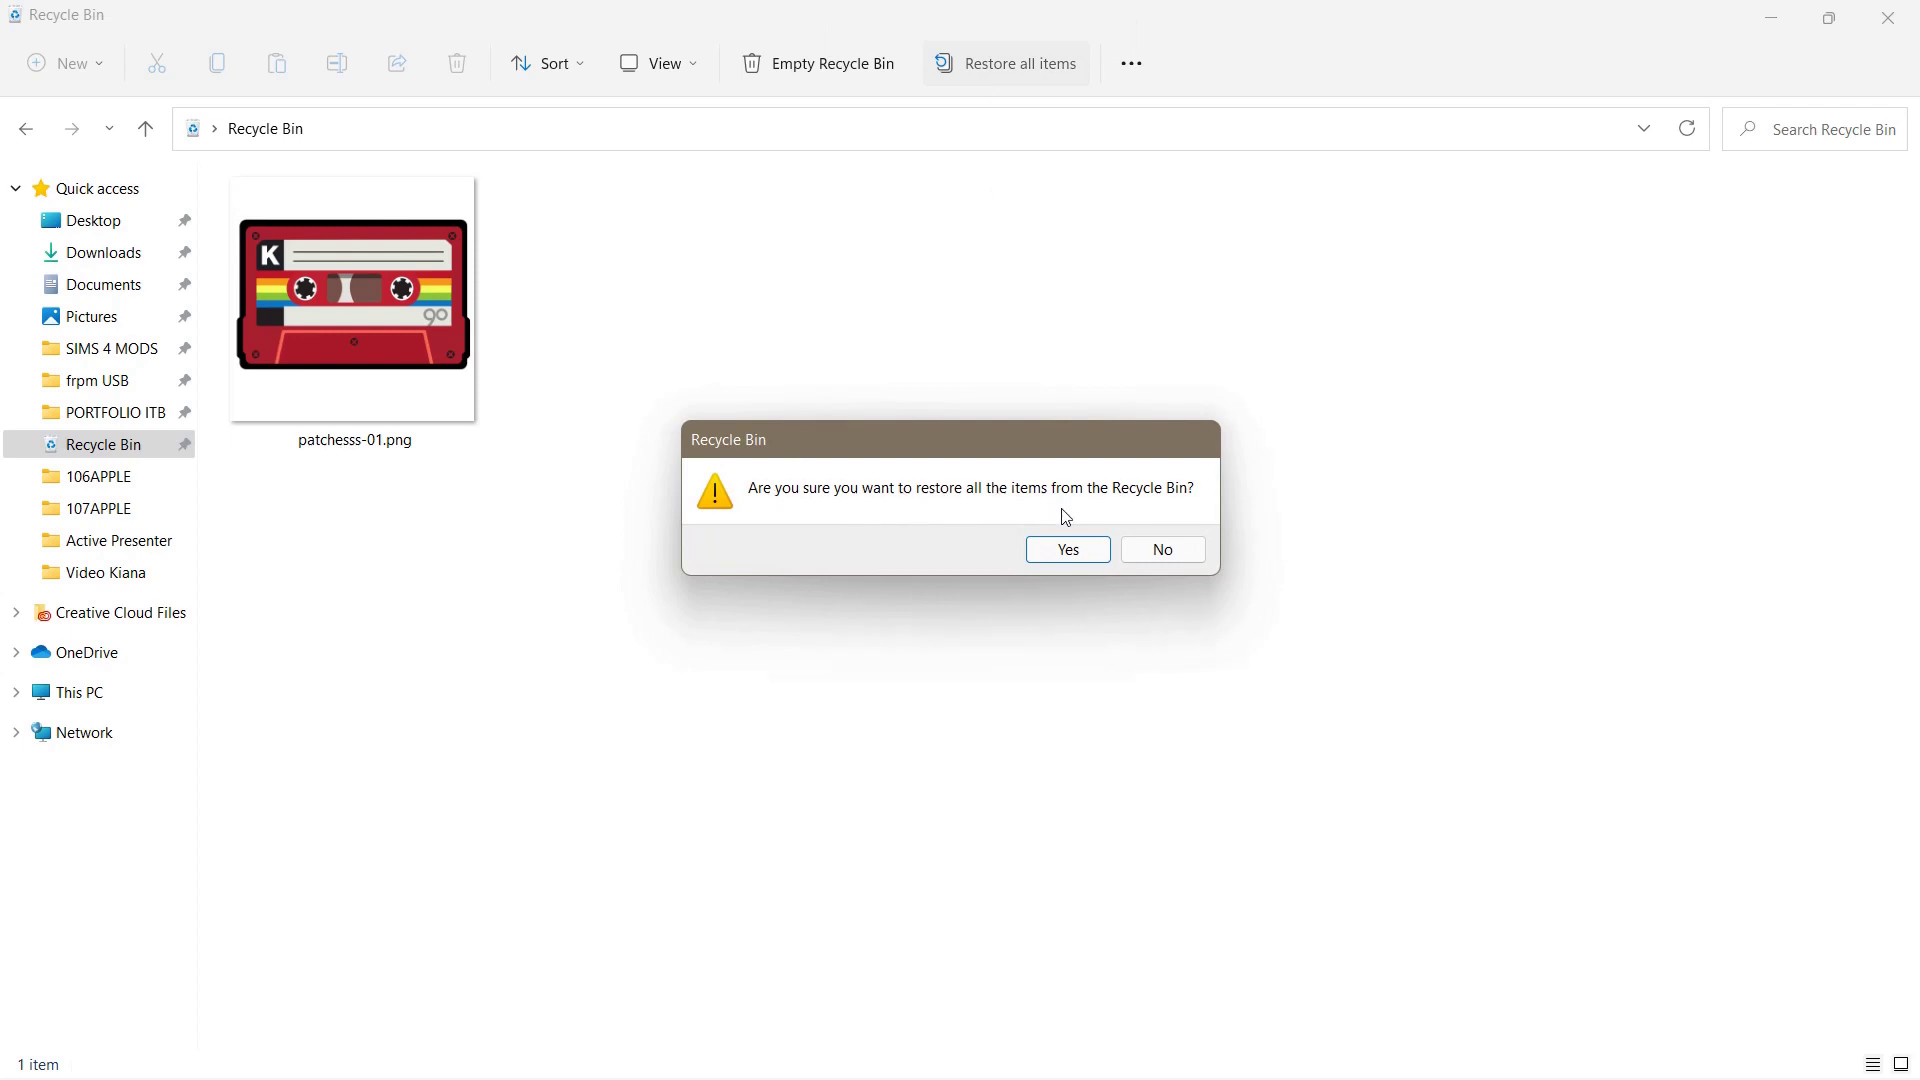
{"action": "left_click", "coordinate": [1075, 552]}
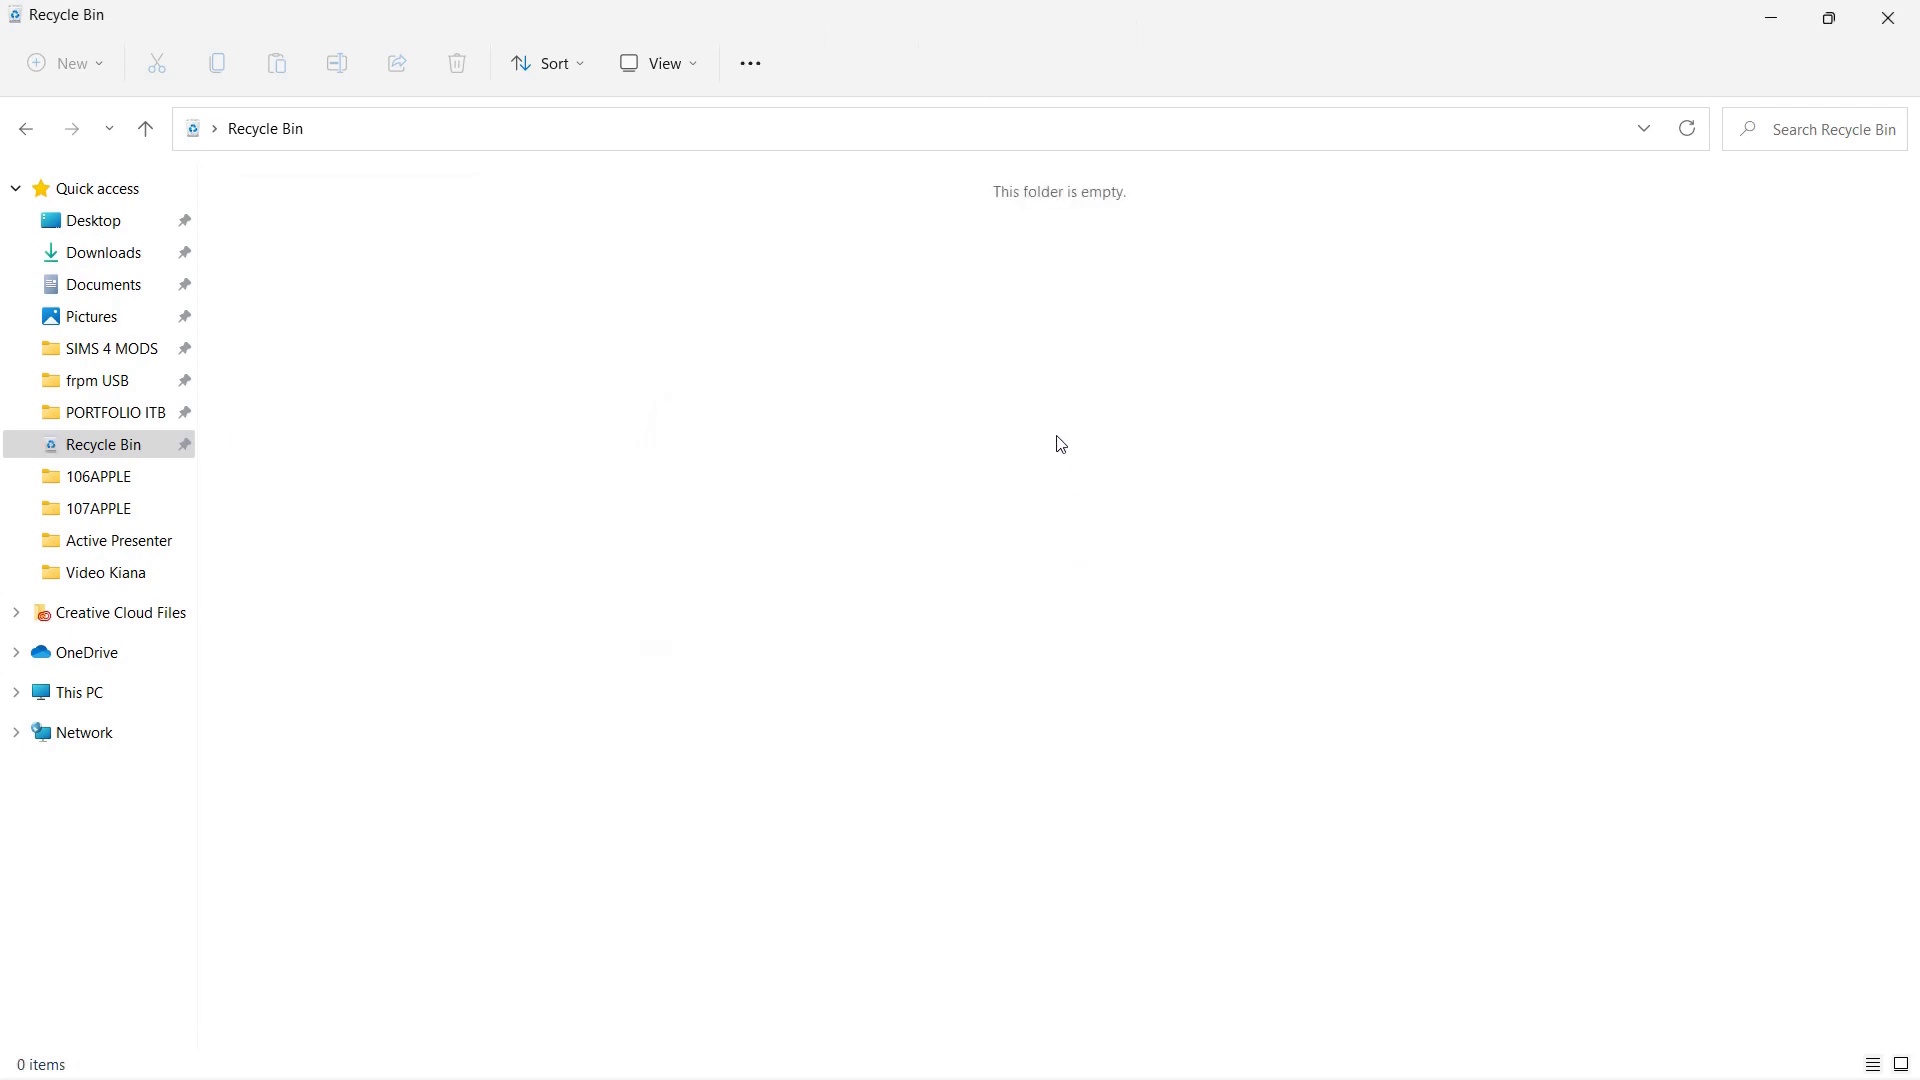